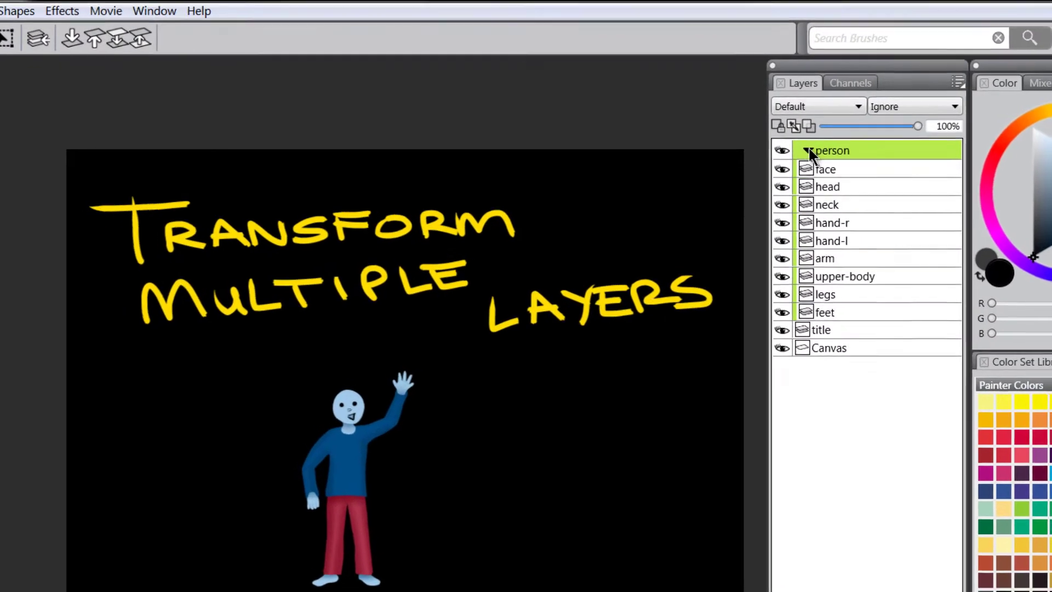
Expand the person group and toggle the face, head and neck layers' visibility to identify them
{"action": "left_click", "coordinate": [807, 149]}
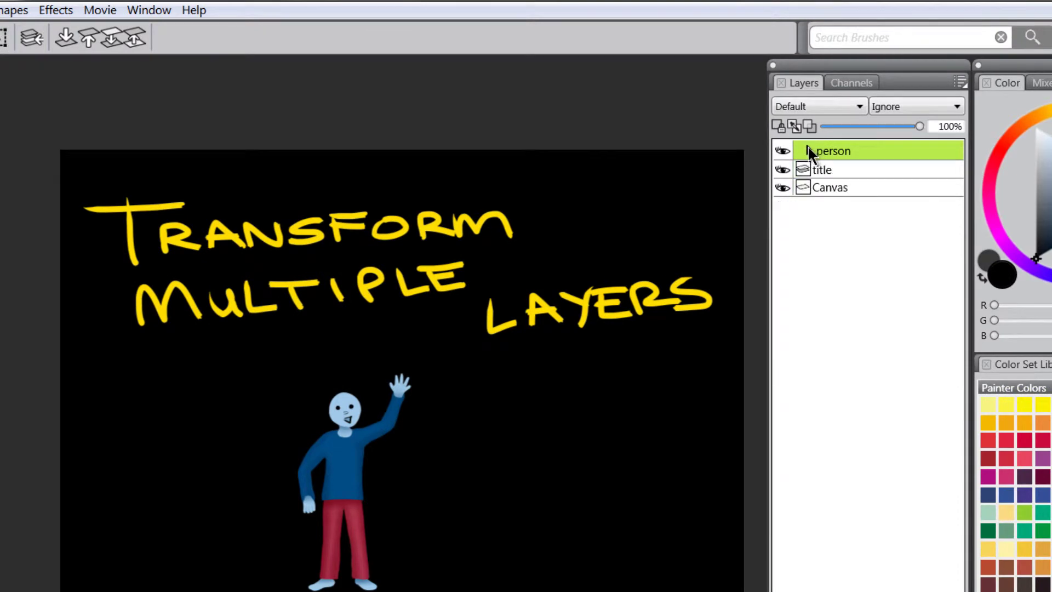
{"action": "left_click", "coordinate": [808, 150]}
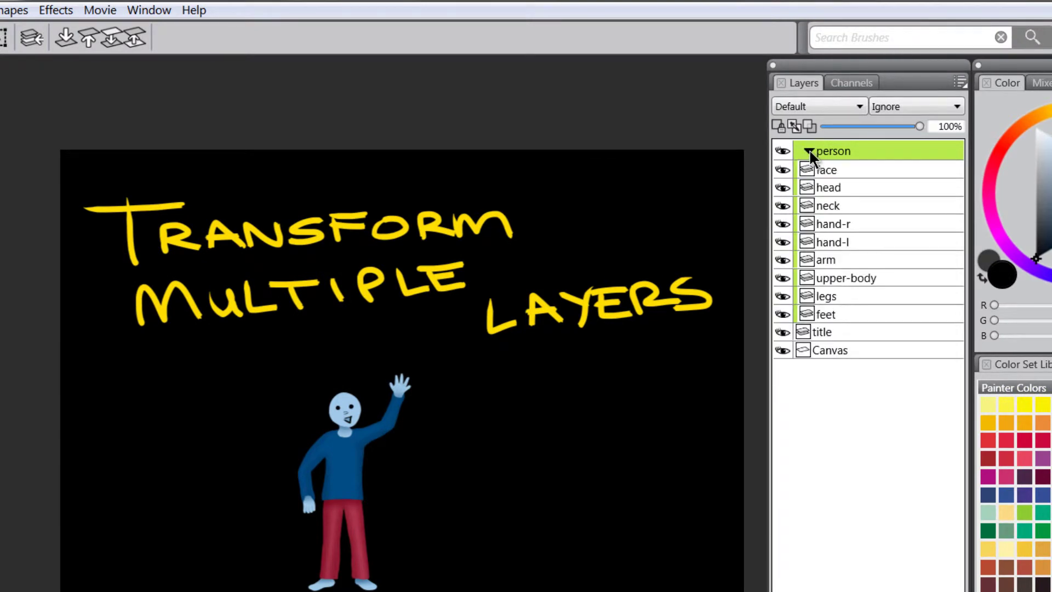
{"action": "left_click", "coordinate": [783, 169]}
{"action": "left_click", "coordinate": [782, 169]}
{"action": "left_click", "coordinate": [782, 169]}
{"action": "left_click", "coordinate": [783, 188]}
{"action": "left_click", "coordinate": [783, 187]}
{"action": "left_click", "coordinate": [782, 187]}
{"action": "left_click", "coordinate": [782, 188]}
{"action": "left_click", "coordinate": [784, 207]}
{"action": "left_click", "coordinate": [784, 208]}
{"action": "left_click", "coordinate": [784, 208]}
{"action": "left_click", "coordinate": [783, 207]}
Toggle the hand-r, hand-l and upper-body layers' visibility to identify them, leaving all visible
{"action": "left_click", "coordinate": [783, 224]}
{"action": "left_click", "coordinate": [783, 223]}
{"action": "left_click", "coordinate": [783, 223]}
{"action": "left_click", "coordinate": [782, 224]}
{"action": "left_click", "coordinate": [782, 241]}
{"action": "left_click", "coordinate": [782, 242]}
{"action": "left_click", "coordinate": [782, 242]}
{"action": "left_click", "coordinate": [783, 241]}
{"action": "left_click", "coordinate": [783, 279]}
{"action": "left_click", "coordinate": [783, 278]}
{"action": "left_click", "coordinate": [783, 279]}
{"action": "left_click", "coordinate": [782, 278]}
Zoom in on the figure, pan to reveal the title above it, and select hand-r
{"action": "key", "text": "m"}
{"action": "left_click", "coordinate": [350, 433]}
{"action": "left_click", "coordinate": [352, 435], "text": "alt"}
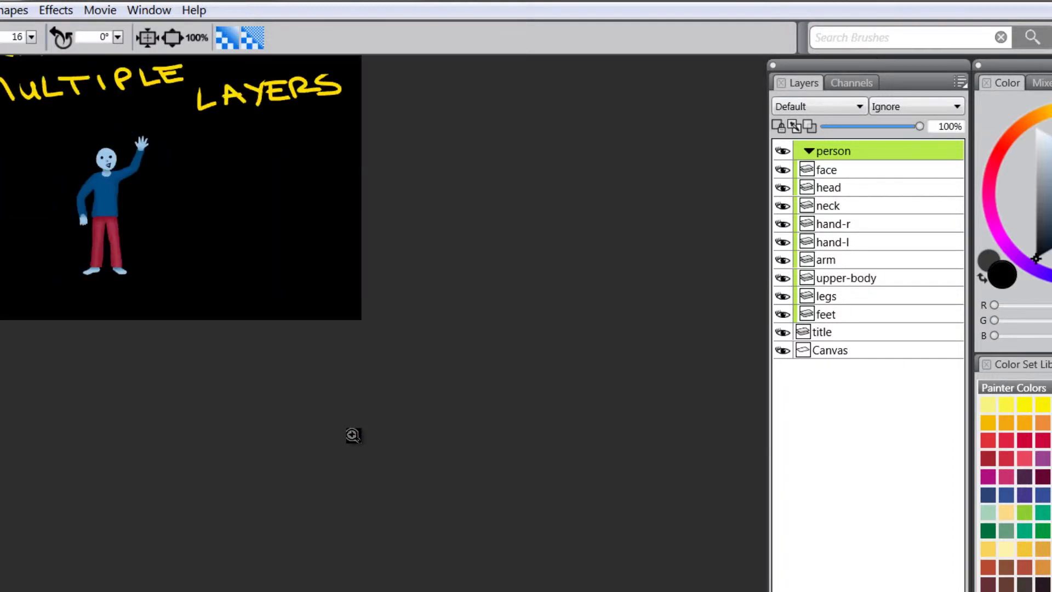
{"action": "left_click", "coordinate": [105, 173]}
{"action": "left_click", "coordinate": [106, 174]}
{"action": "left_click", "coordinate": [105, 173]}
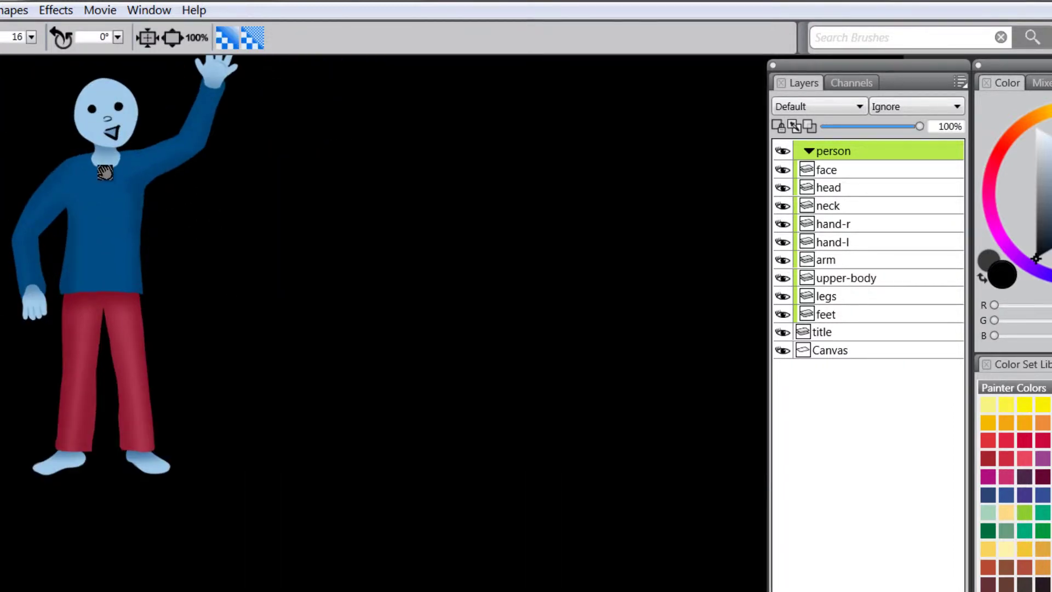
{"action": "left_click_drag", "start_coordinate": [106, 174], "coordinate": [361, 384]}
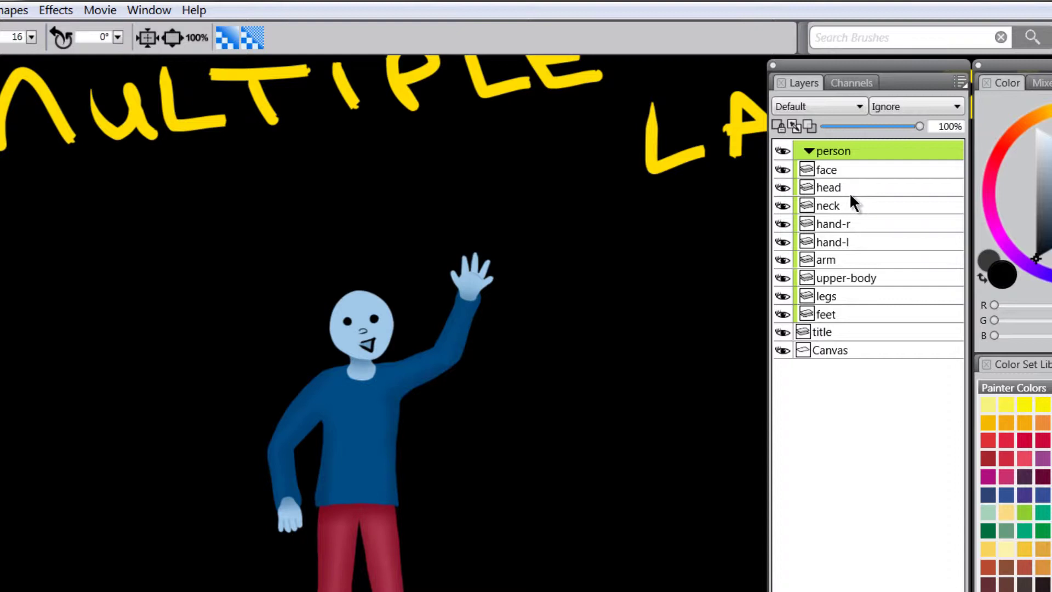
{"action": "left_click", "coordinate": [837, 223]}
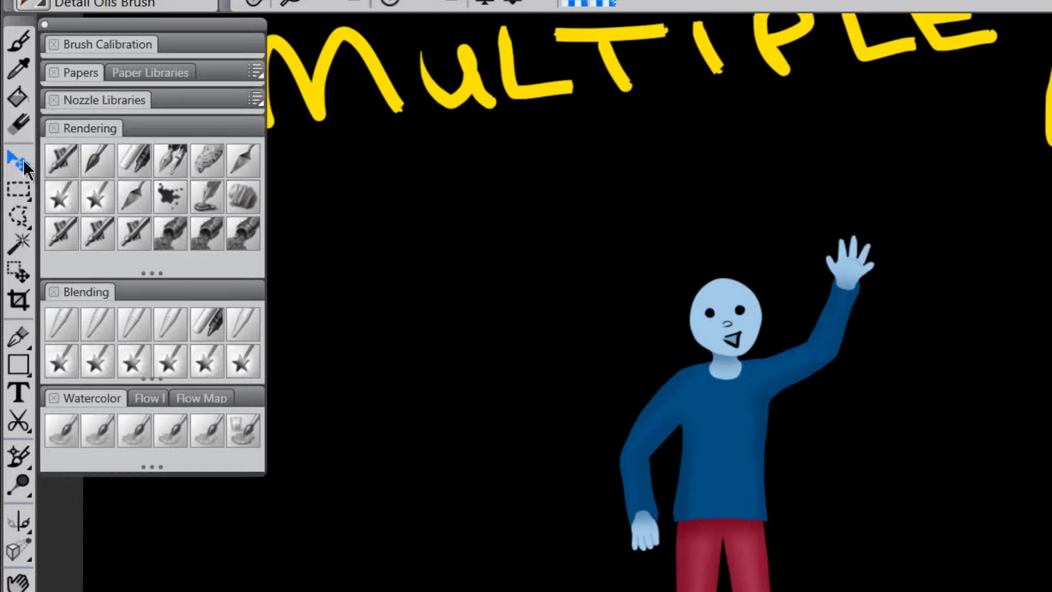
Rotate the raised hand slightly around a pivot at the wrist and apply the rotation
{"action": "left_click_drag", "start_coordinate": [23, 160], "coordinate": [74, 150]}
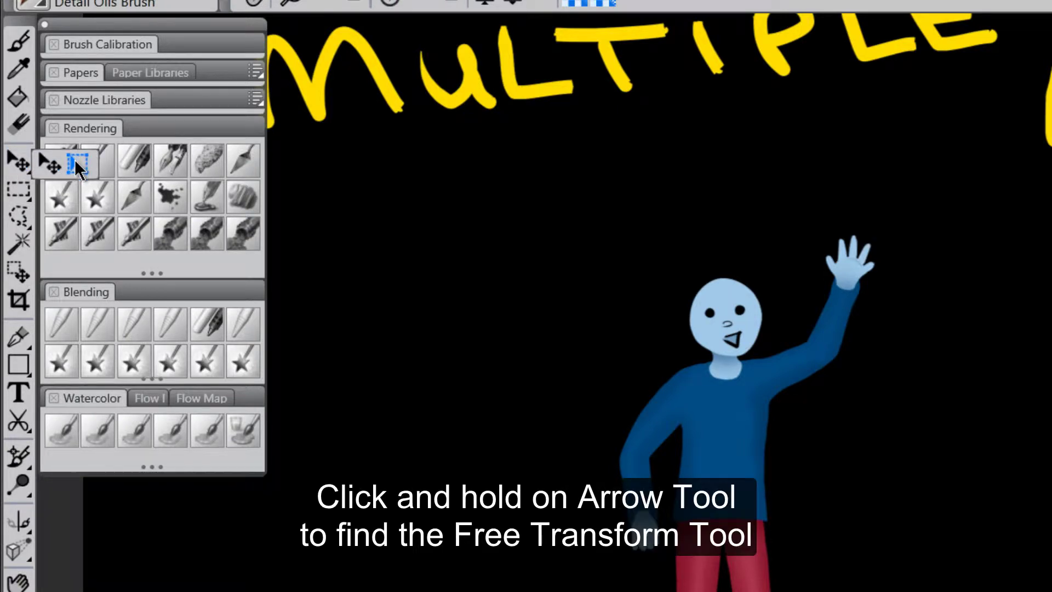
{"action": "left_click_drag", "start_coordinate": [73, 161], "coordinate": [71, 165]}
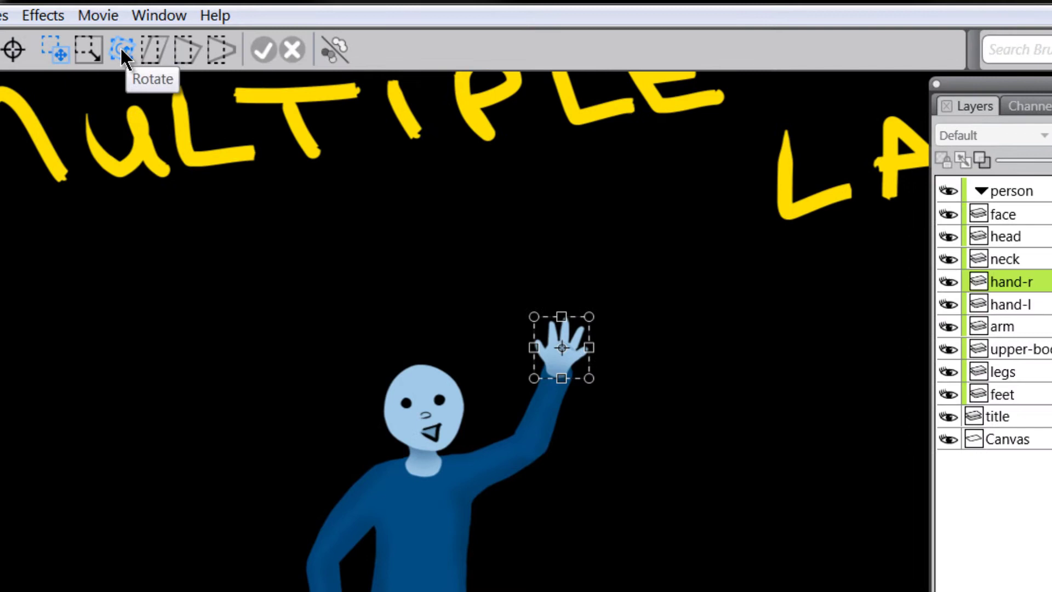
{"action": "left_click", "coordinate": [120, 49]}
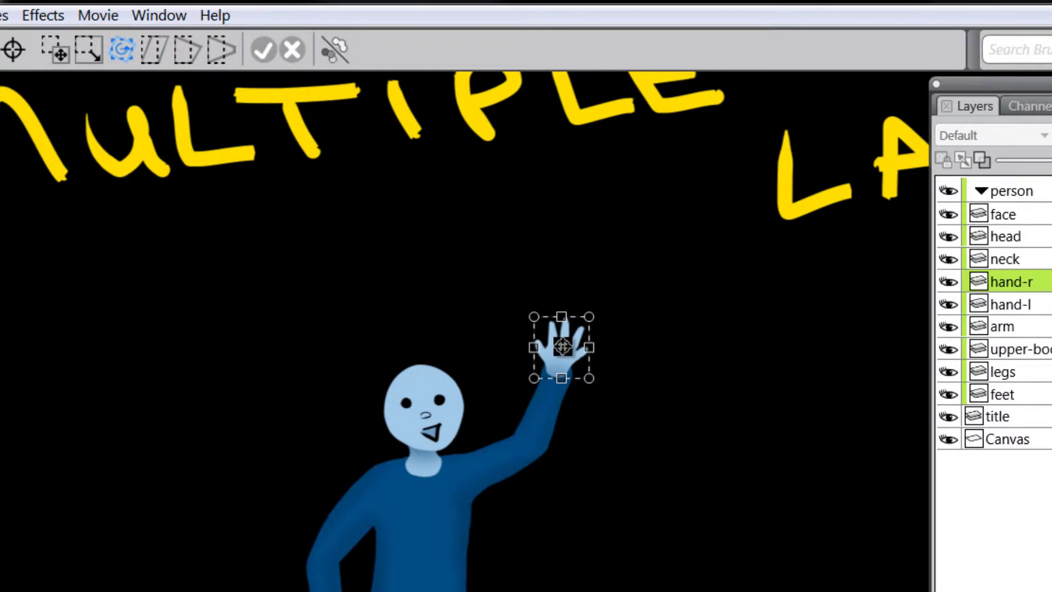
{"action": "left_click_drag", "start_coordinate": [563, 351], "coordinate": [555, 371]}
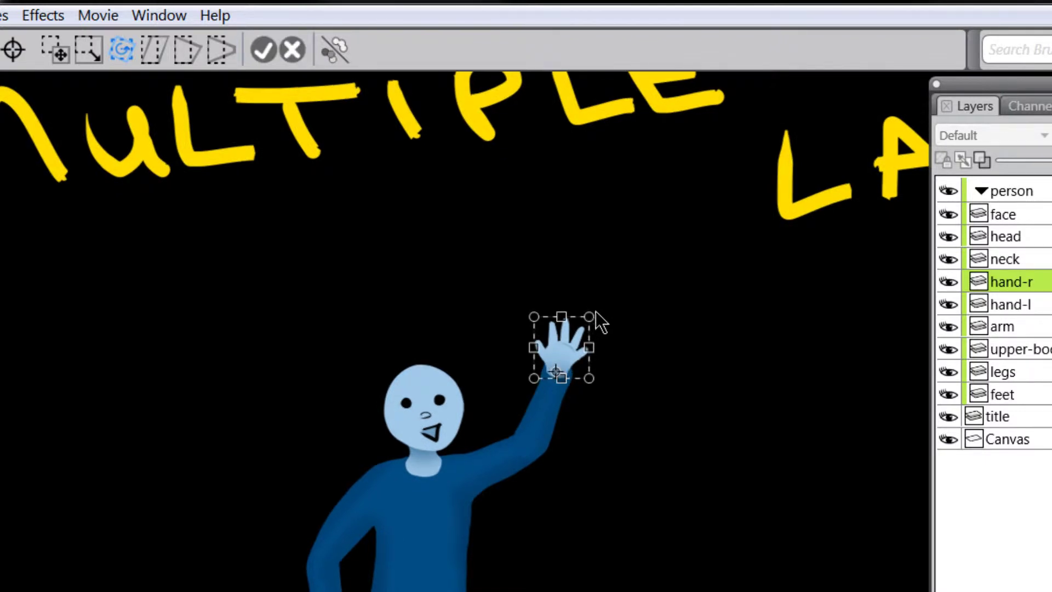
{"action": "mouse_move", "coordinate": [589, 317]}
{"action": "left_mouse_down"}
{"action": "mouse_move", "coordinate": [568, 301]}
{"action": "mouse_move", "coordinate": [601, 329]}
{"action": "mouse_move", "coordinate": [557, 296]}
{"action": "mouse_move", "coordinate": [611, 356]}
{"action": "mouse_move", "coordinate": [570, 309]}
{"action": "left_mouse_up"}
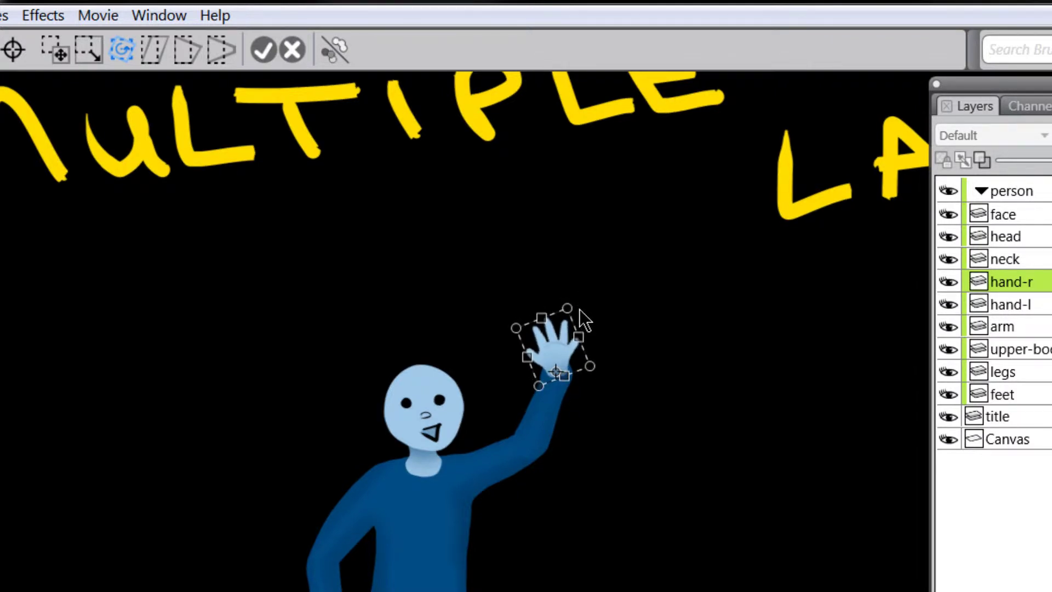
{"action": "left_click", "coordinate": [262, 46]}
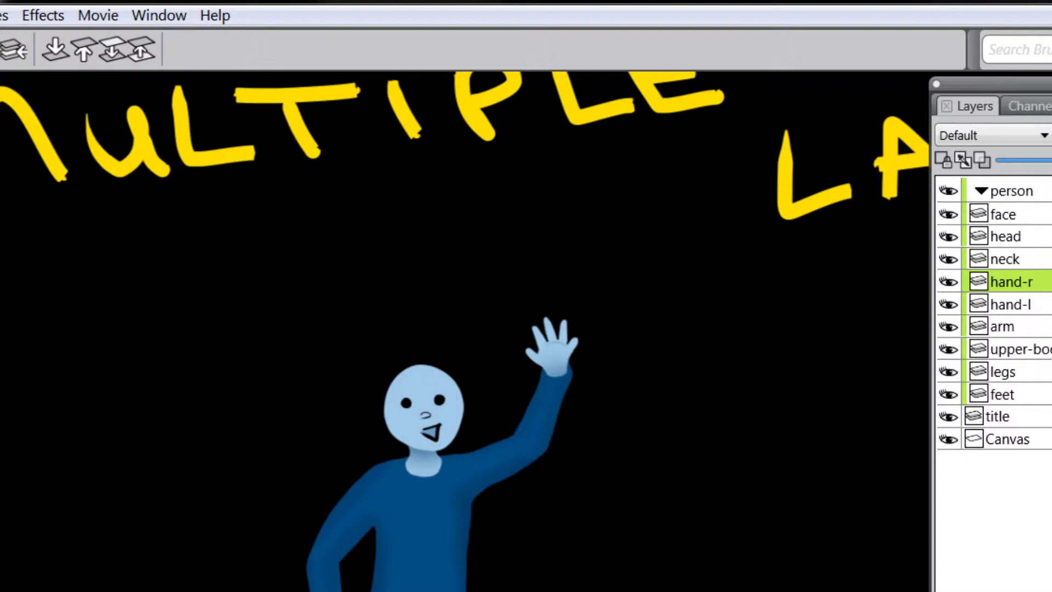
Enlarge the hand-r raised hand, widen its top so the fingers fan out, and apply
{"action": "key", "text": "ctrl+t"}
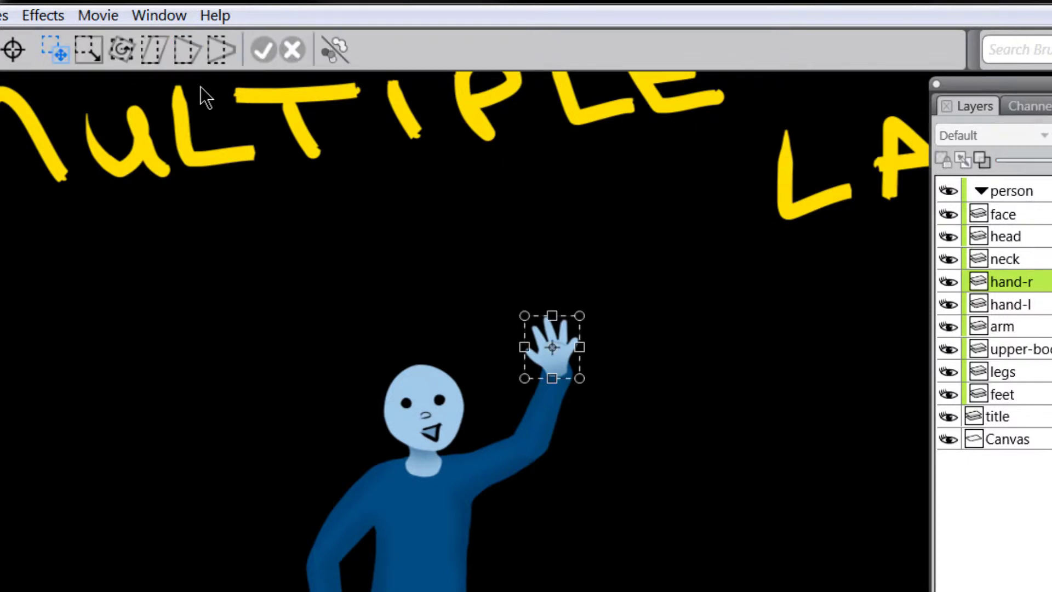
{"action": "left_click", "coordinate": [83, 49]}
{"action": "left_click_drag", "start_coordinate": [578, 318], "coordinate": [603, 270]}
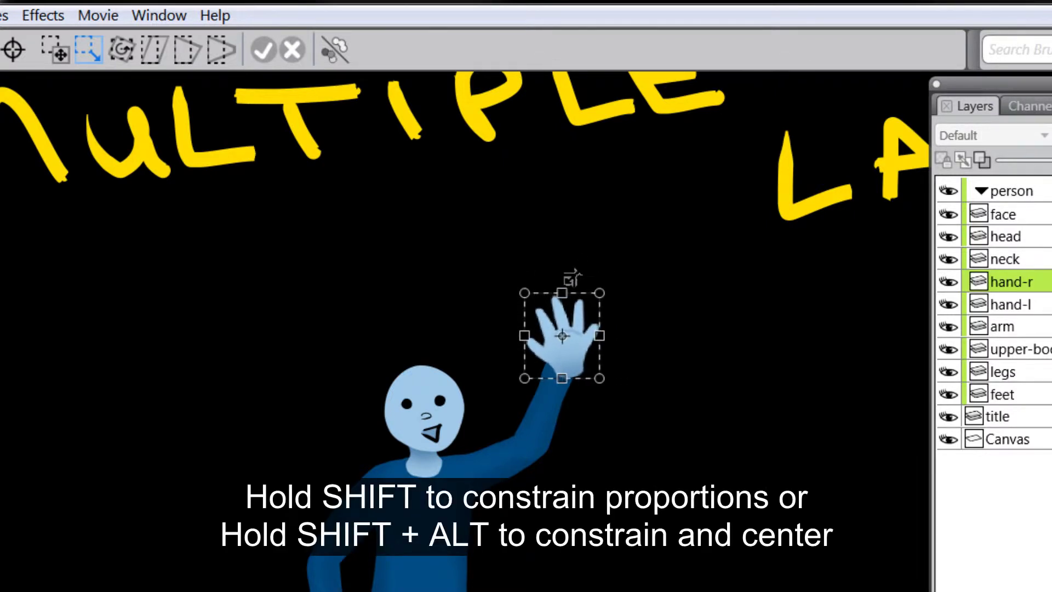
{"action": "mouse_move", "coordinate": [566, 285]}
{"action": "left_mouse_down"}
{"action": "mouse_move", "coordinate": [603, 268]}
{"action": "mouse_move", "coordinate": [584, 283]}
{"action": "left_mouse_up"}
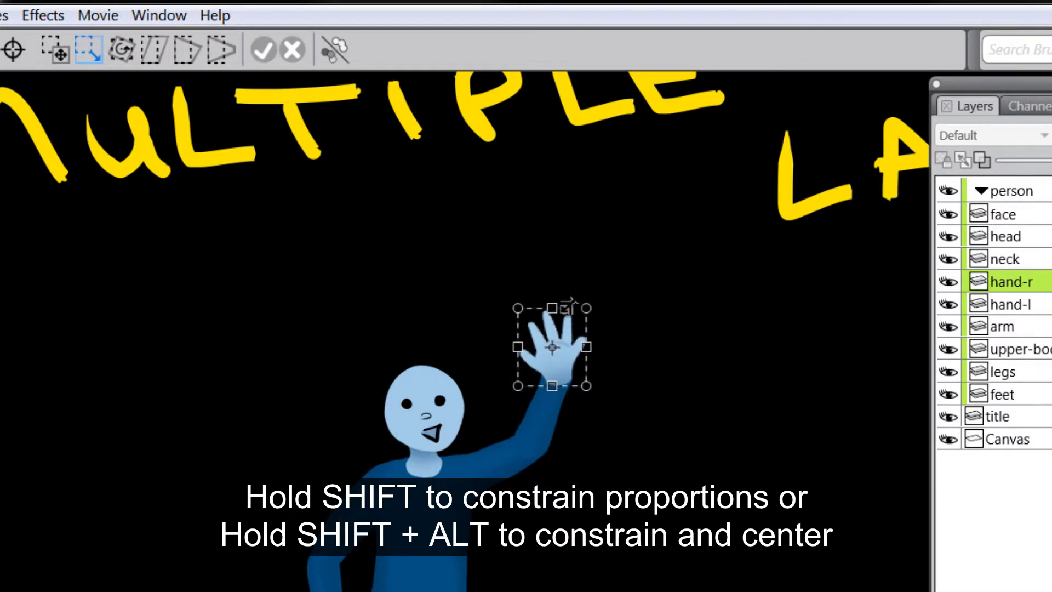
{"action": "left_click_drag", "start_coordinate": [567, 303], "coordinate": [580, 307]}
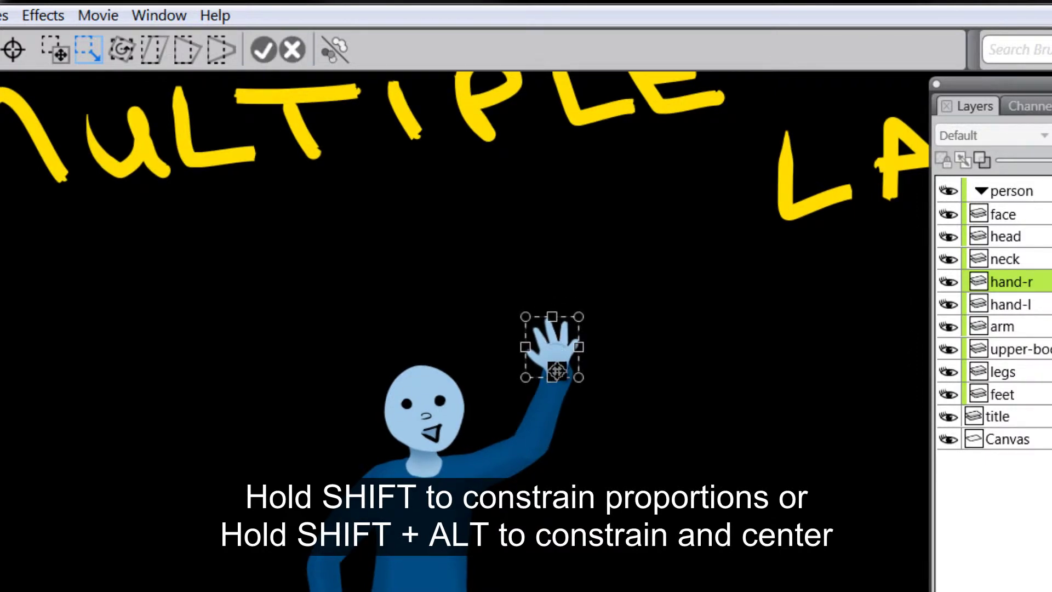
{"action": "left_click_drag", "start_coordinate": [582, 323], "coordinate": [589, 314]}
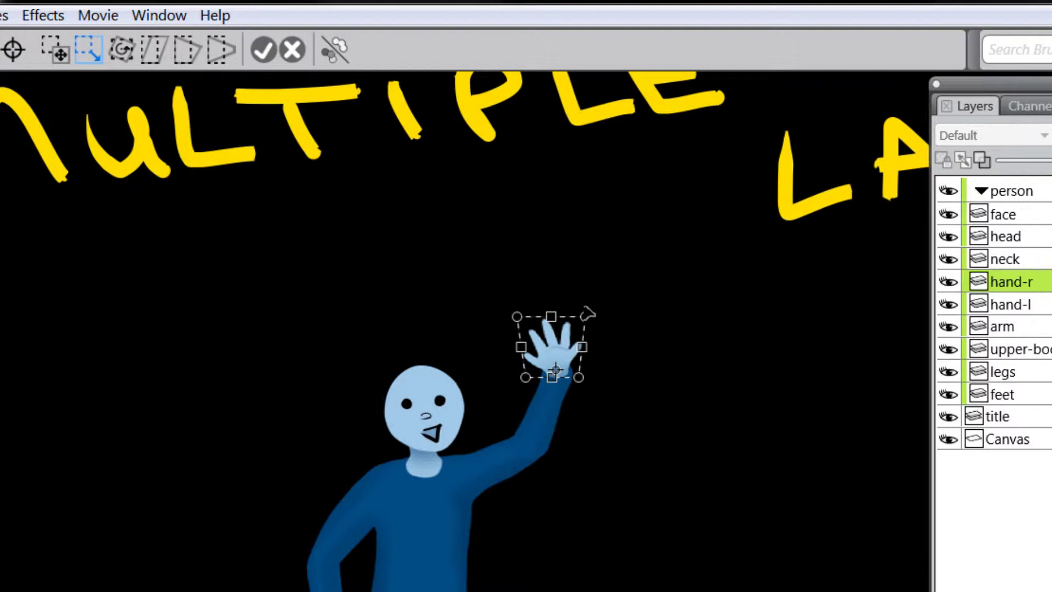
{"action": "left_click_drag", "start_coordinate": [620, 278], "coordinate": [592, 302]}
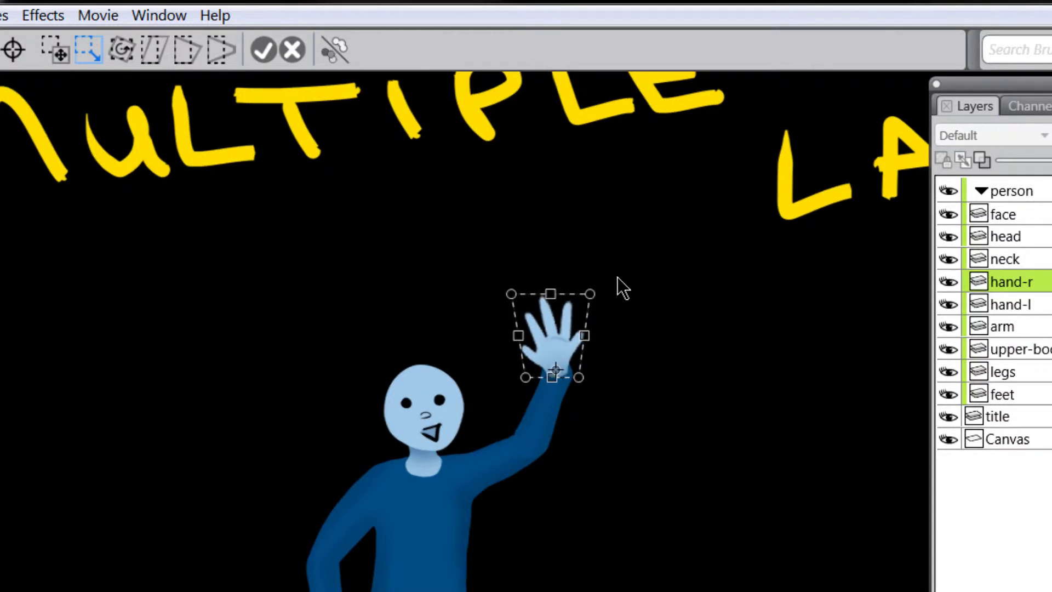
{"action": "left_click", "coordinate": [264, 49]}
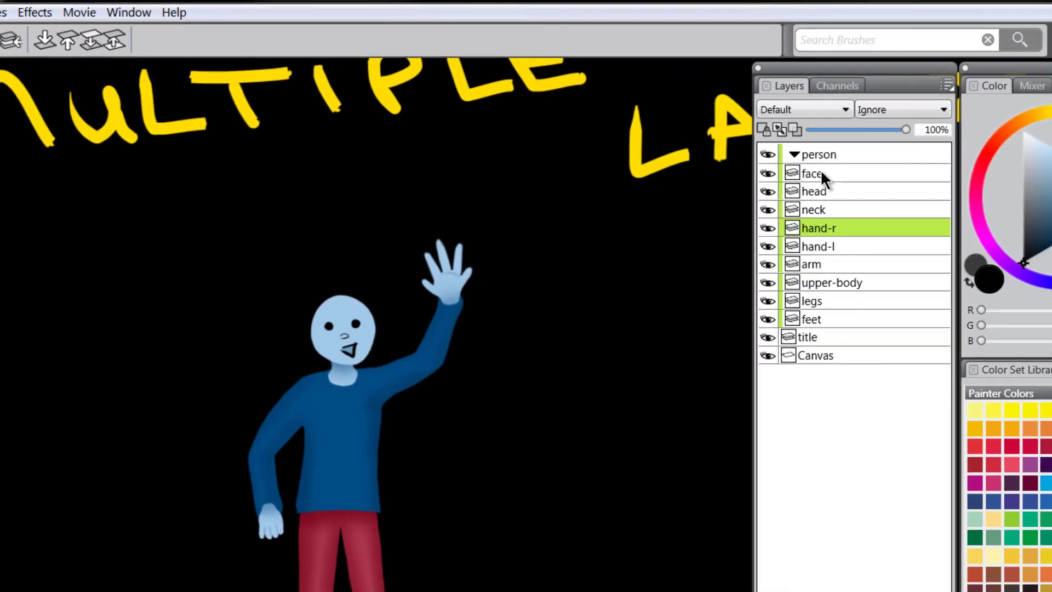
Select the face and head layers together, then add the arm layer to the selection
{"action": "left_click", "coordinate": [823, 176]}
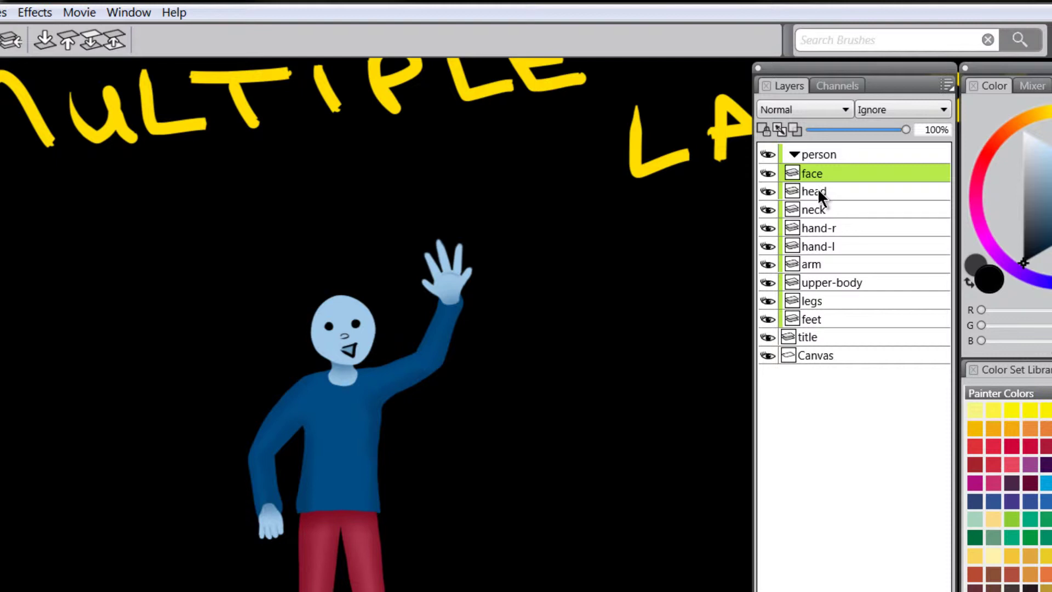
{"action": "left_click", "coordinate": [820, 191], "text": "shift"}
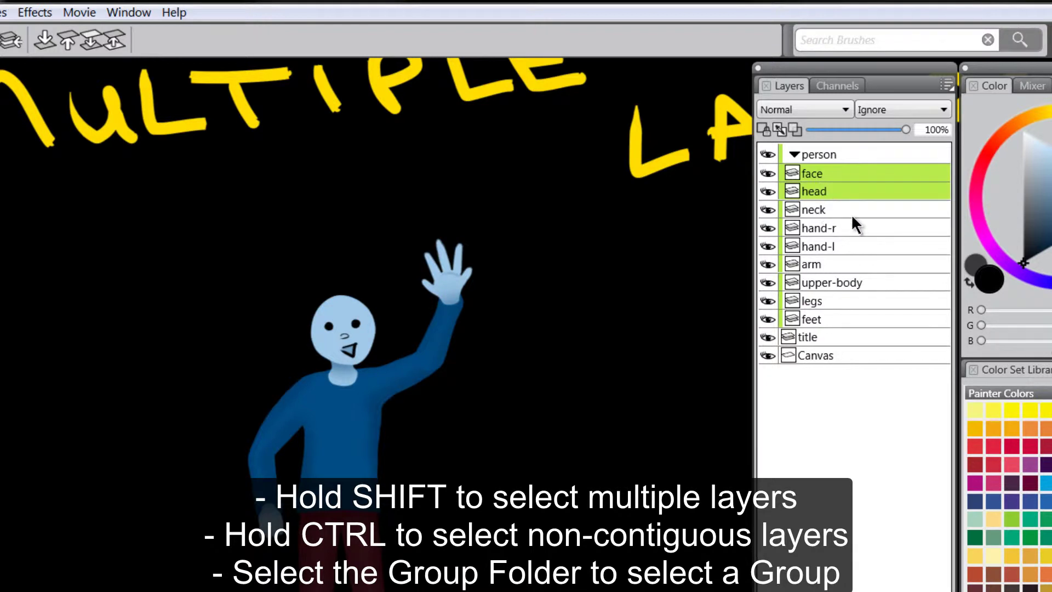
{"action": "left_click", "coordinate": [825, 264], "text": "ctrl"}
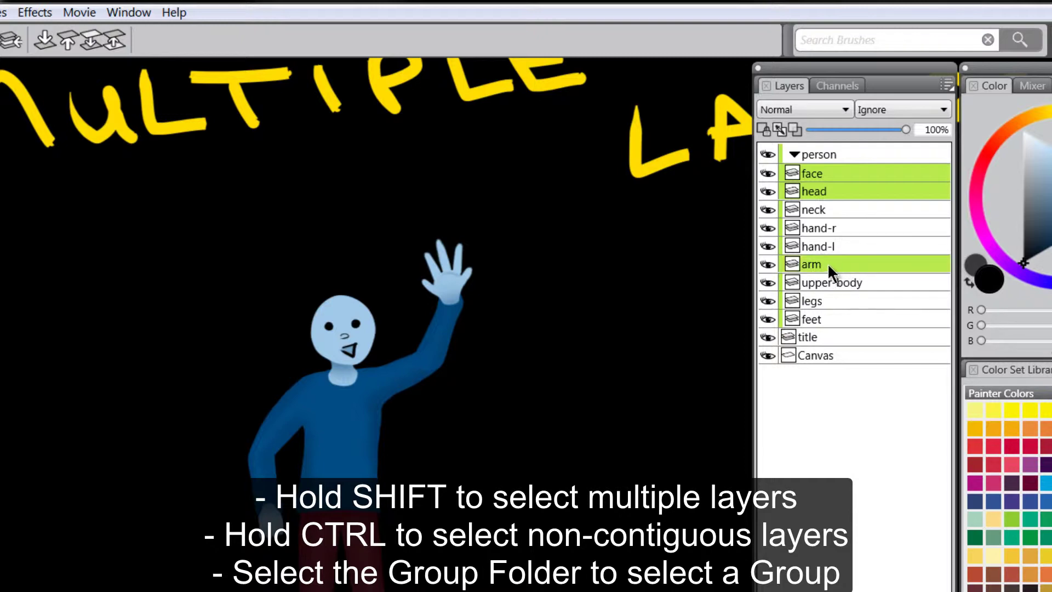
Drop arm from the selection, tilt head and face slightly, commit, and nudge them lower
{"action": "left_click", "coordinate": [828, 265], "text": "ctrl"}
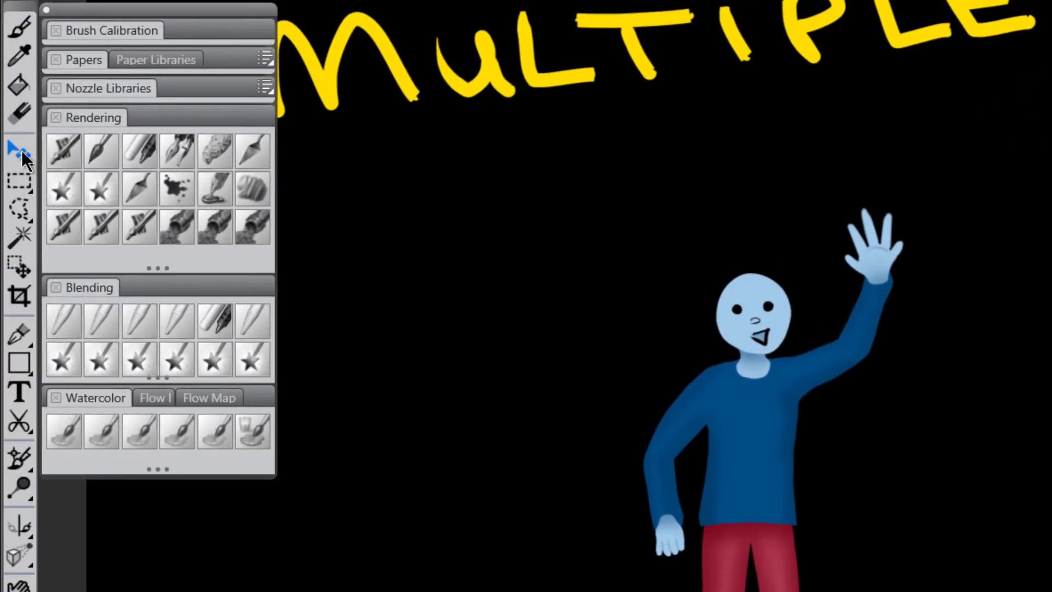
{"action": "left_click_drag", "start_coordinate": [22, 150], "coordinate": [83, 154]}
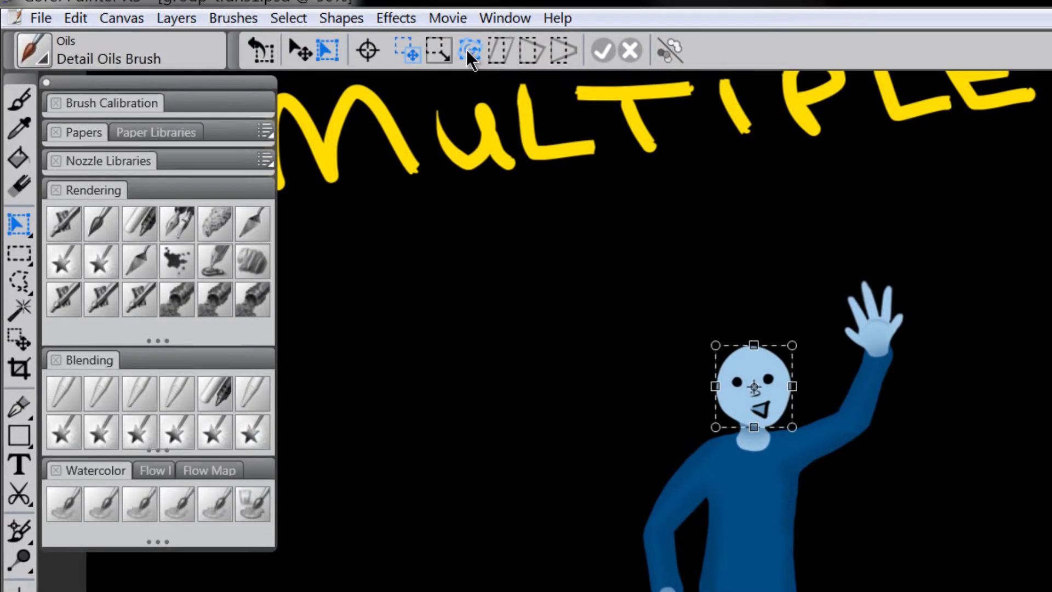
{"action": "left_click", "coordinate": [469, 22]}
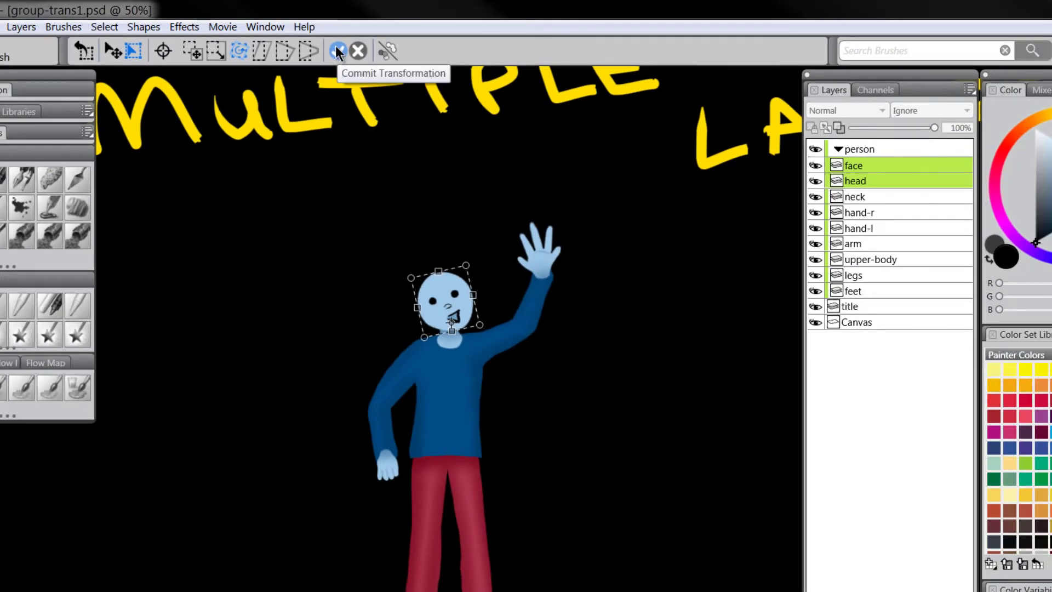
{"action": "left_click", "coordinate": [337, 51]}
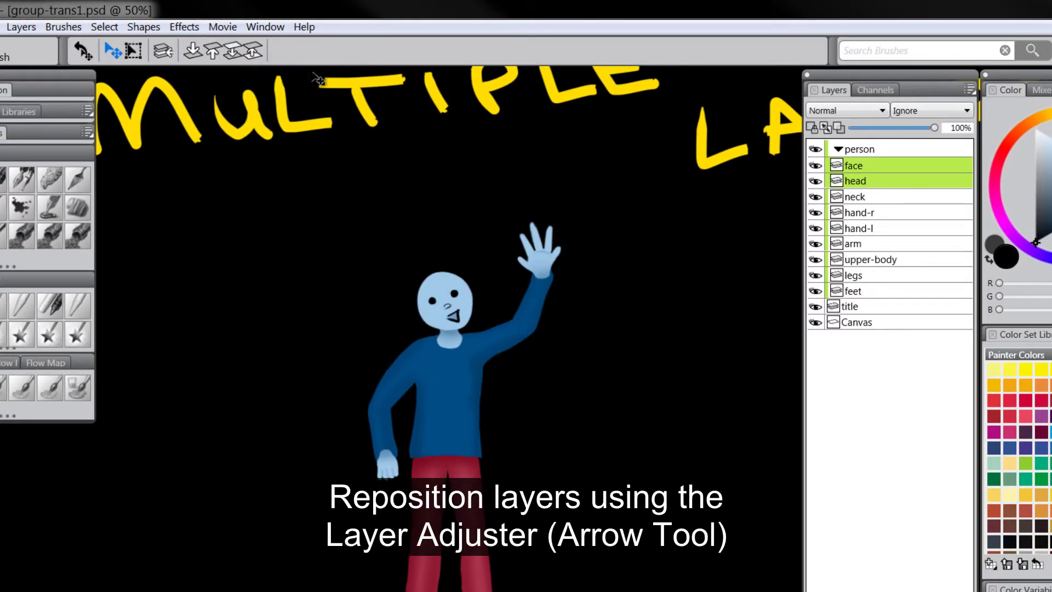
{"action": "left_click_drag", "start_coordinate": [457, 312], "coordinate": [457, 316]}
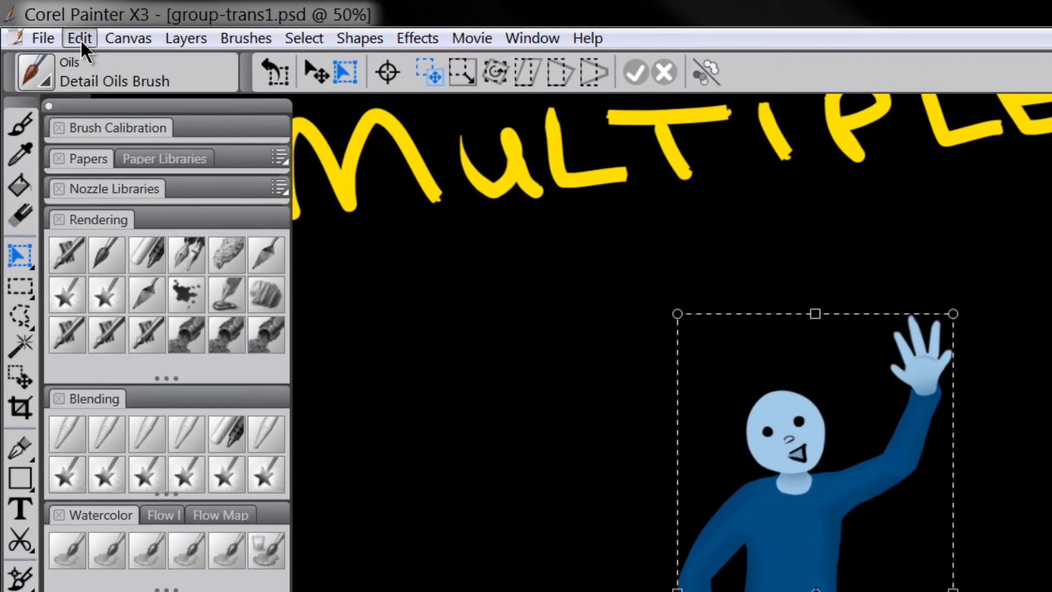
Bring up the Edit > Transform submenu showing Scale and Rotate
{"action": "left_click", "coordinate": [47, 36]}
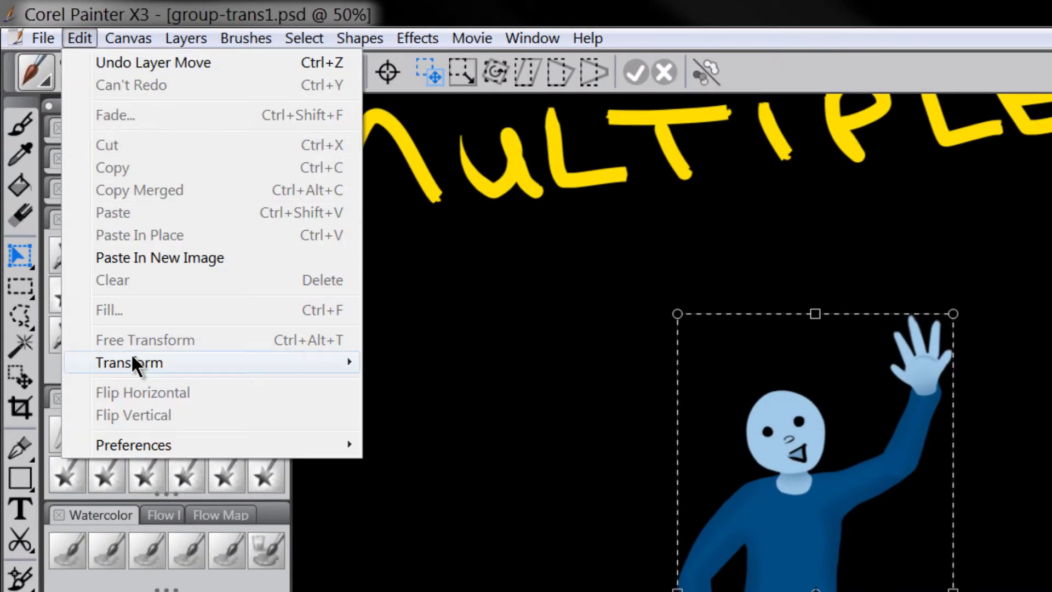
{"action": "mouse_move", "coordinate": [134, 359]}
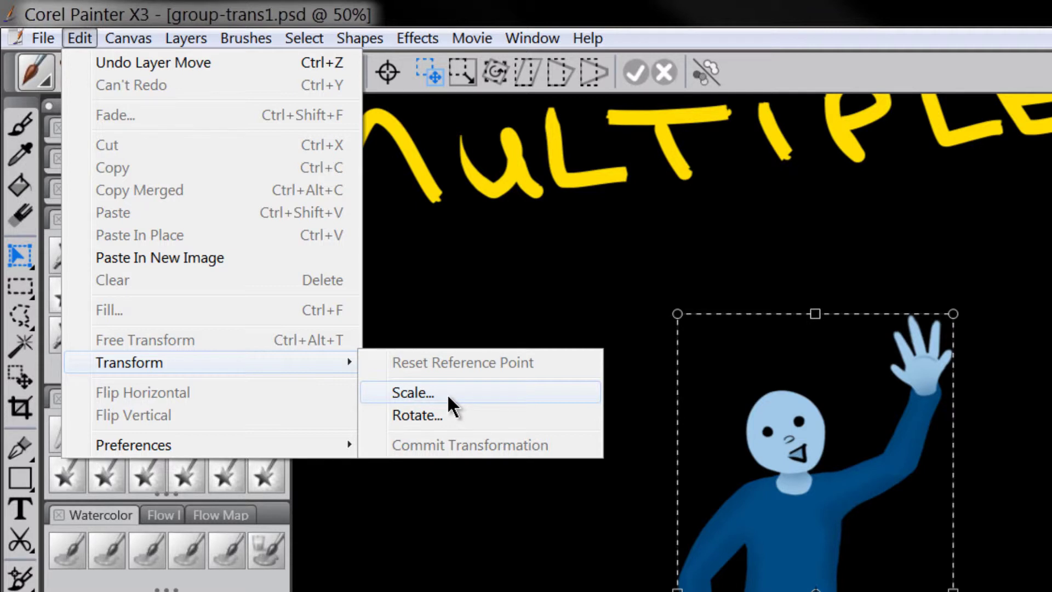
Scale the person group to 200% with the aspect ratio constrained
{"action": "left_click", "coordinate": [410, 393]}
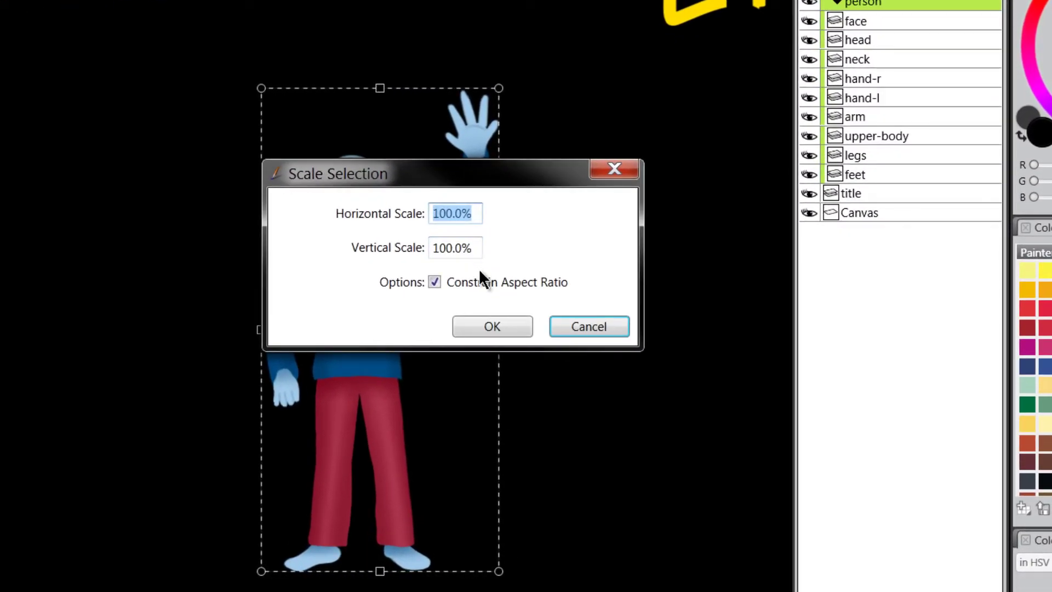
{"action": "type", "text": "2"}
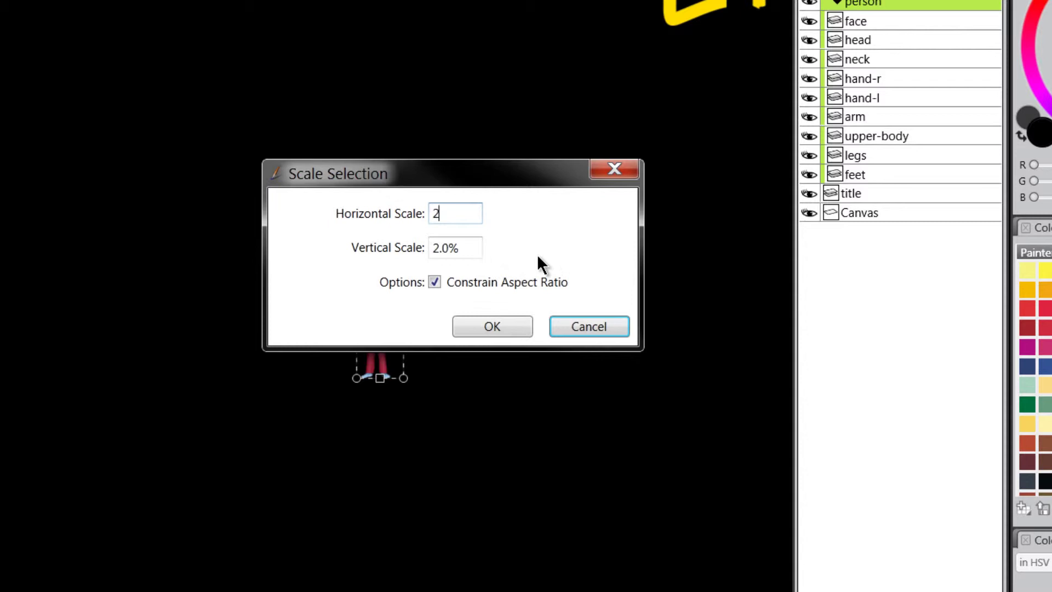
{"action": "type", "text": "00"}
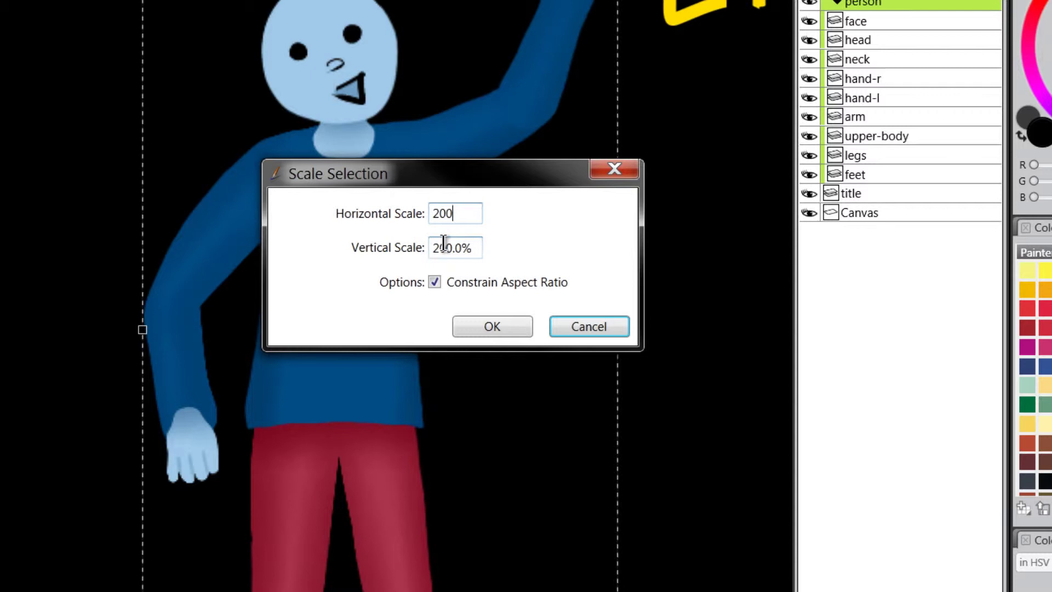
{"action": "left_click", "coordinate": [489, 327]}
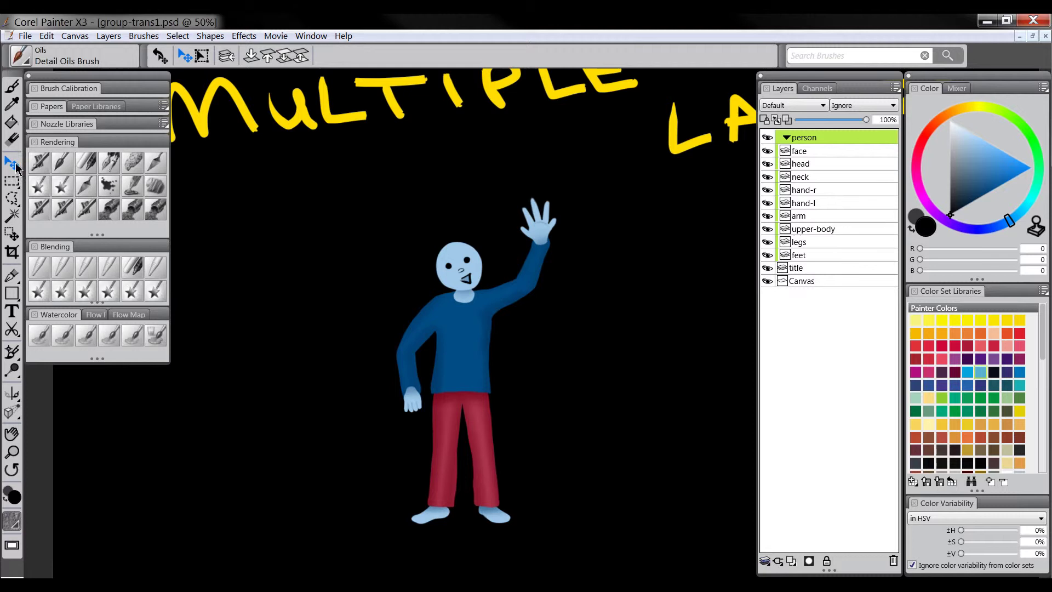
Fold the person group into a single layer row and reselect it with the Layer Adjuster
{"action": "left_click_drag", "start_coordinate": [18, 168], "coordinate": [46, 166]}
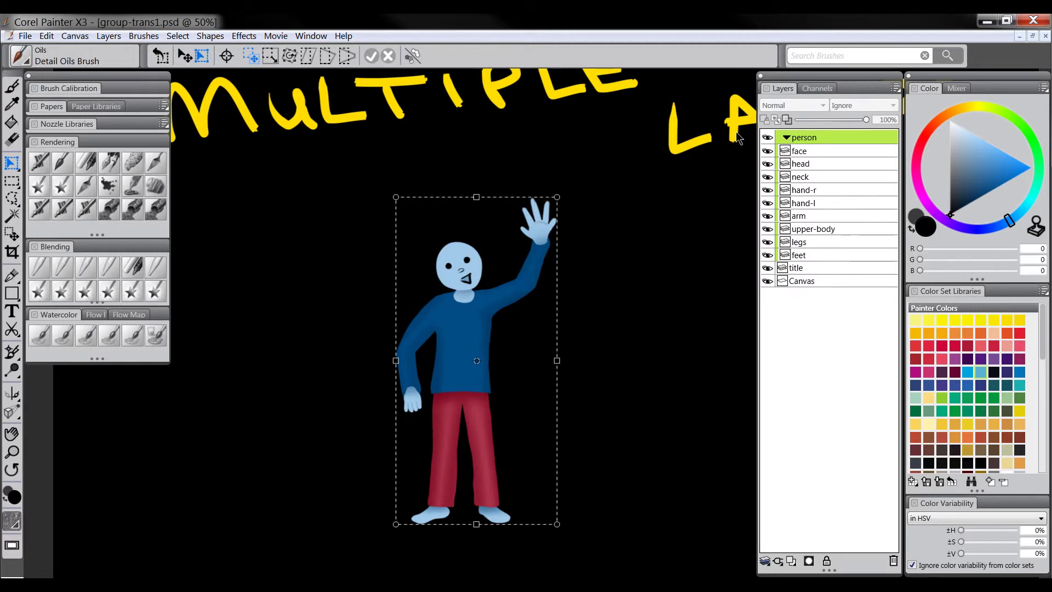
{"action": "left_click", "coordinate": [787, 137]}
{"action": "left_click", "coordinate": [787, 137]}
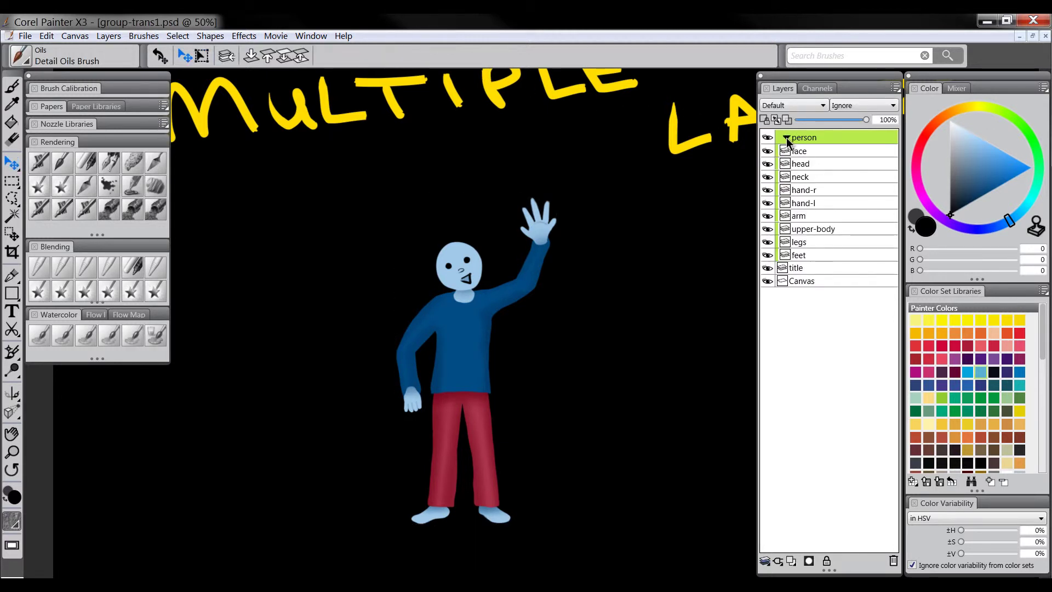
{"action": "left_click", "coordinate": [787, 137]}
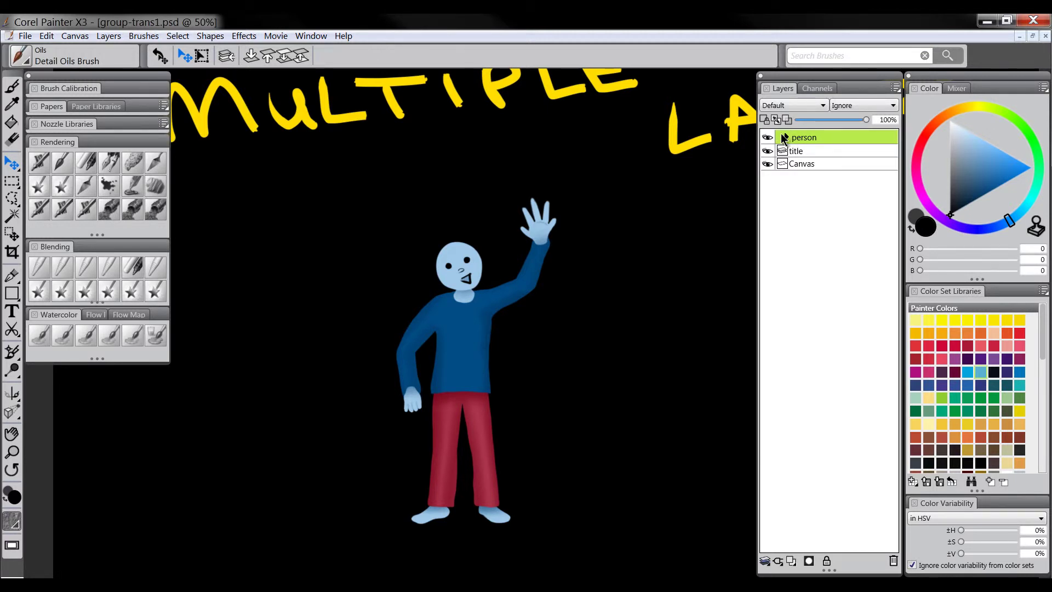
{"action": "left_click", "coordinate": [12, 163]}
{"action": "left_click", "coordinate": [550, 218]}
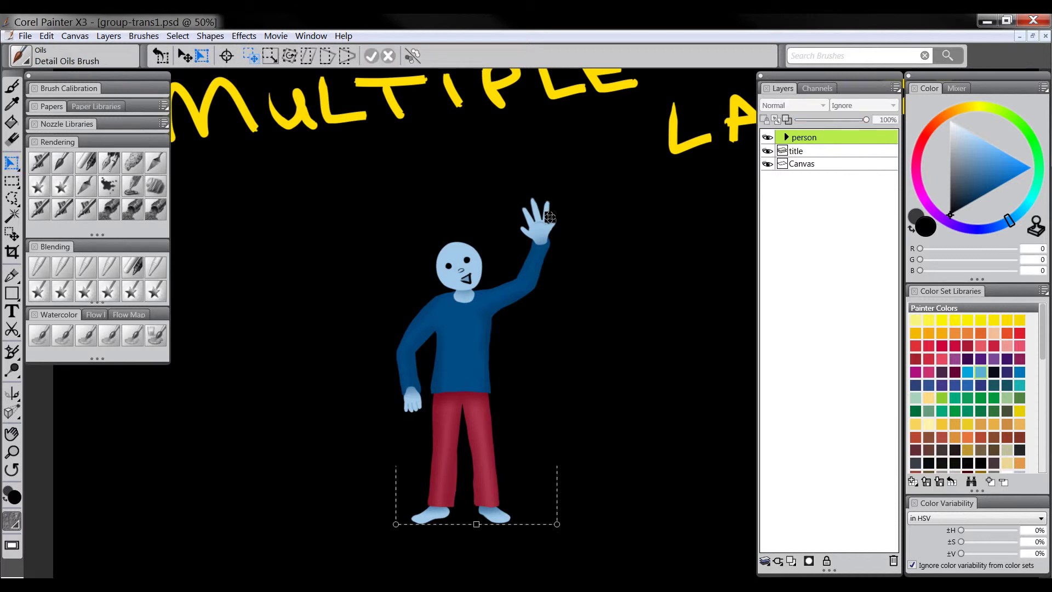
{"action": "left_click", "coordinate": [786, 137]}
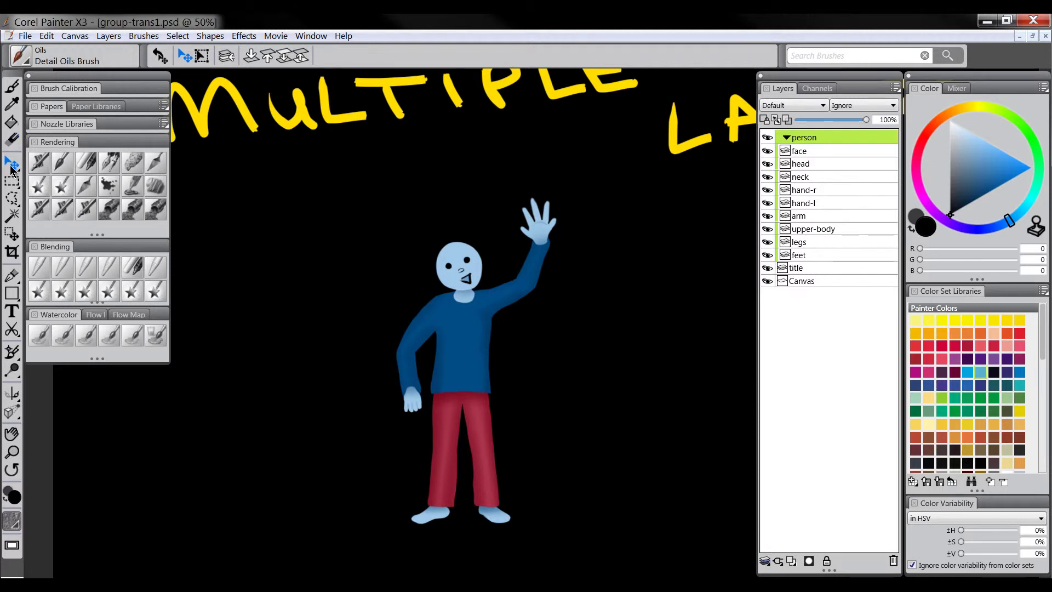
{"action": "left_click", "coordinate": [573, 221]}
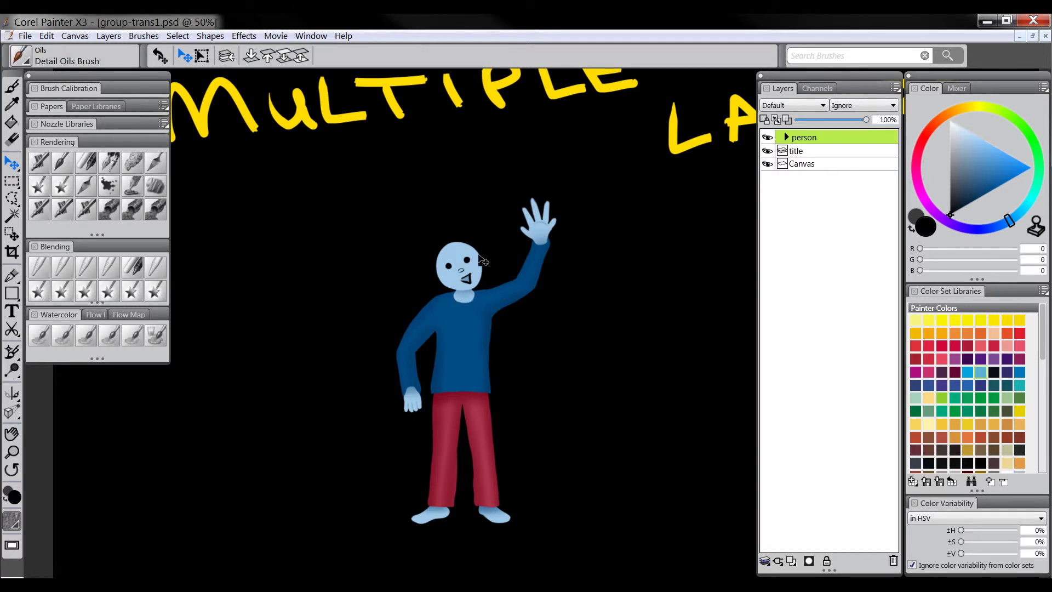
On a new Layer 1, paint spiky blue hair on the head with an enlarged brush
{"action": "left_click", "coordinate": [12, 87]}
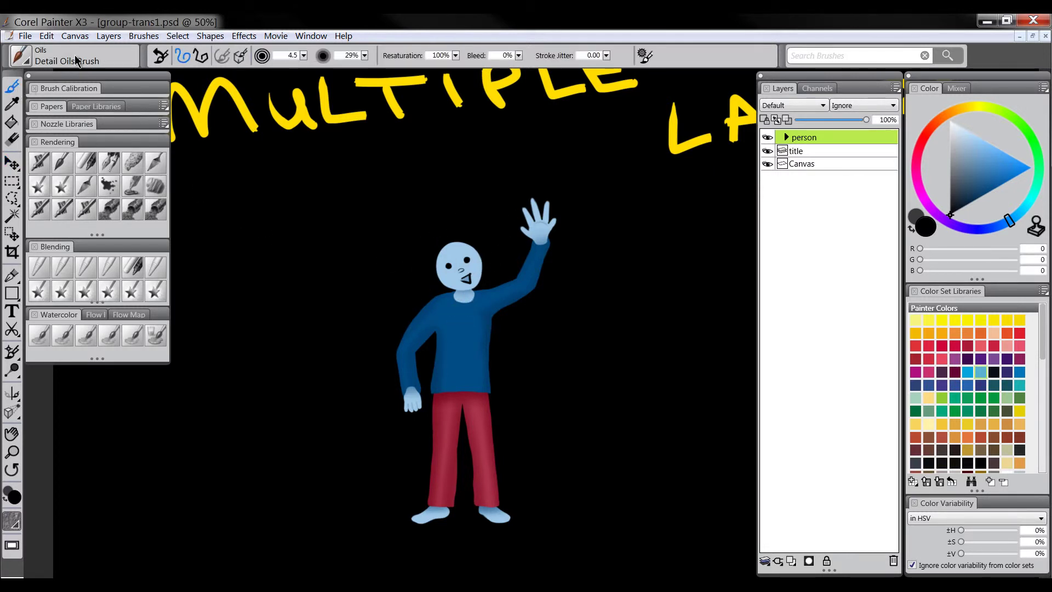
{"action": "left_click", "coordinate": [792, 561]}
{"action": "left_click", "coordinate": [1020, 174]}
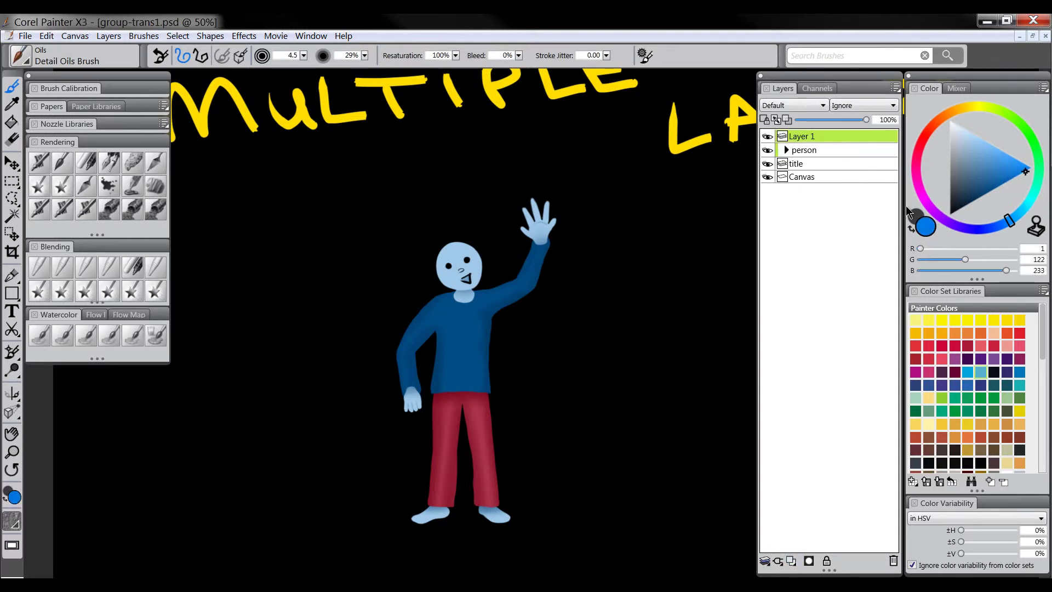
{"action": "mouse_move", "coordinate": [626, 247]}
{"action": "left_mouse_down"}
{"action": "mouse_move", "coordinate": [588, 319]}
{"action": "mouse_move", "coordinate": [622, 328]}
{"action": "mouse_move", "coordinate": [635, 353]}
{"action": "mouse_move", "coordinate": [664, 279]}
{"action": "mouse_move", "coordinate": [662, 224]}
{"action": "mouse_move", "coordinate": [583, 249]}
{"action": "mouse_move", "coordinate": [562, 344]}
{"action": "mouse_move", "coordinate": [608, 409]}
{"action": "mouse_move", "coordinate": [656, 301]}
{"action": "left_mouse_up"}
{"action": "key", "text": "ctrl+z"}
{"action": "key", "text": "bracketright"}
{"action": "key", "text": "bracketright"}
{"action": "key", "text": "bracketright"}
{"action": "key", "text": "bracketright"}
{"action": "mouse_move", "coordinate": [632, 229]}
{"action": "left_mouse_down"}
{"action": "mouse_move", "coordinate": [566, 339]}
{"action": "mouse_move", "coordinate": [642, 416]}
{"action": "mouse_move", "coordinate": [667, 390]}
{"action": "left_mouse_up"}
{"action": "key", "text": "ctrl+z"}
{"action": "key", "text": "ctrl+z"}
{"action": "mouse_move", "coordinate": [428, 235]}
{"action": "left_mouse_down"}
{"action": "mouse_move", "coordinate": [462, 234]}
{"action": "mouse_move", "coordinate": [475, 222]}
{"action": "mouse_move", "coordinate": [476, 245]}
{"action": "mouse_move", "coordinate": [427, 252]}
{"action": "left_mouse_up"}
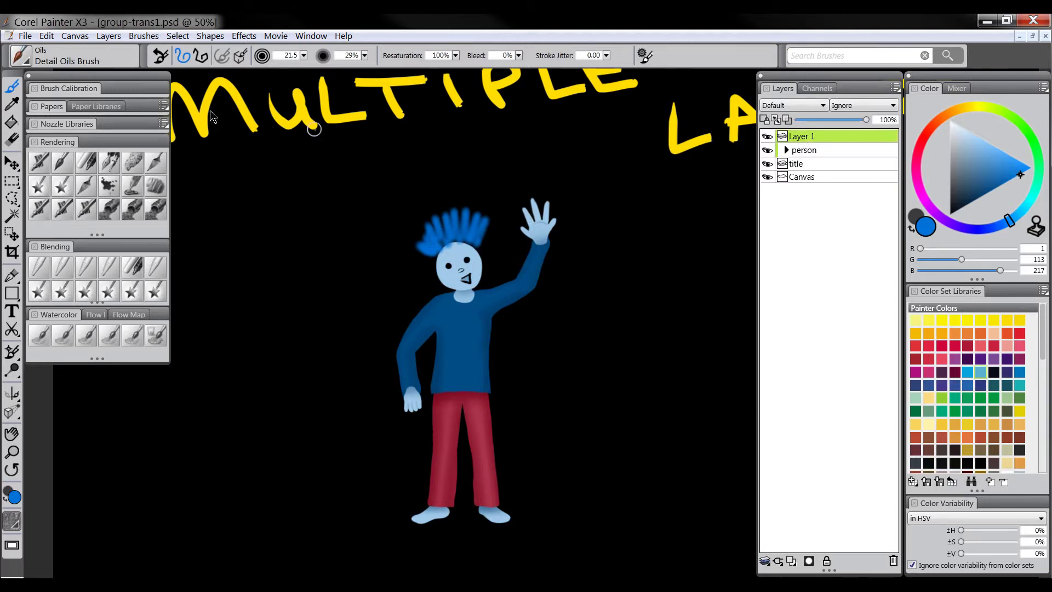
{"action": "left_click", "coordinate": [25, 36]}
{"action": "key", "text": "Escape"}
{"action": "key", "text": "ctrl+n"}
{"action": "left_click", "coordinate": [613, 393]}
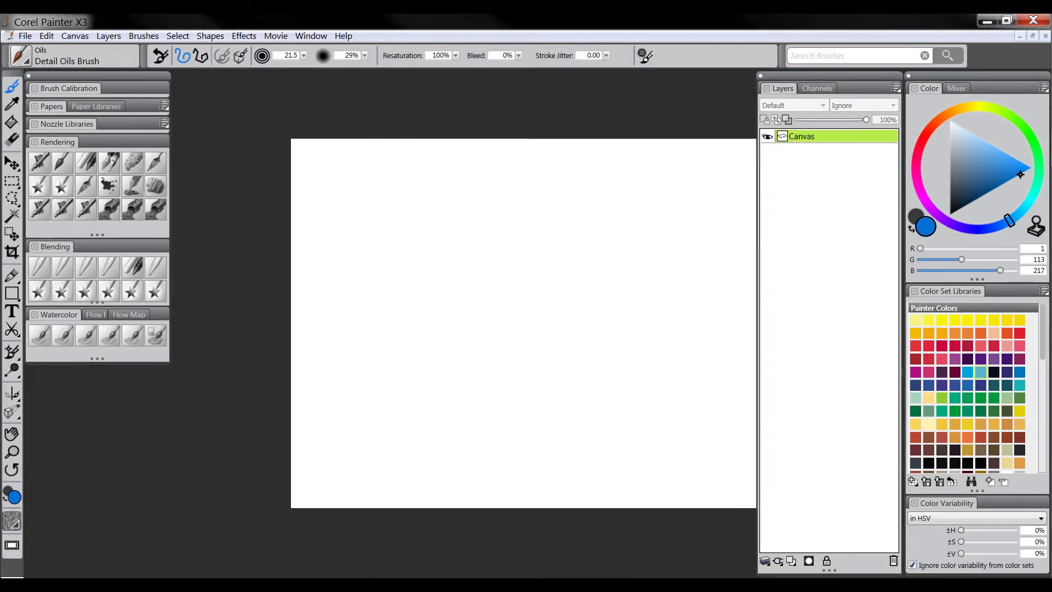
{"action": "mouse_move", "coordinate": [408, 296]}
{"action": "left_mouse_down"}
{"action": "mouse_move", "coordinate": [464, 283]}
{"action": "mouse_move", "coordinate": [606, 295]}
{"action": "left_mouse_up"}
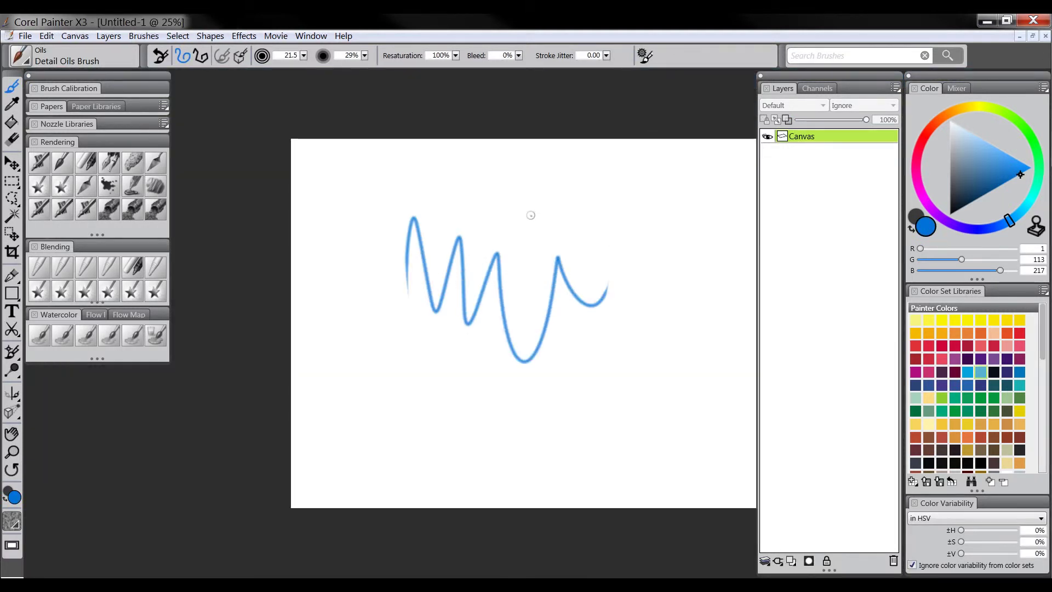
{"action": "left_click", "coordinate": [1046, 36]}
{"action": "left_click", "coordinate": [540, 357]}
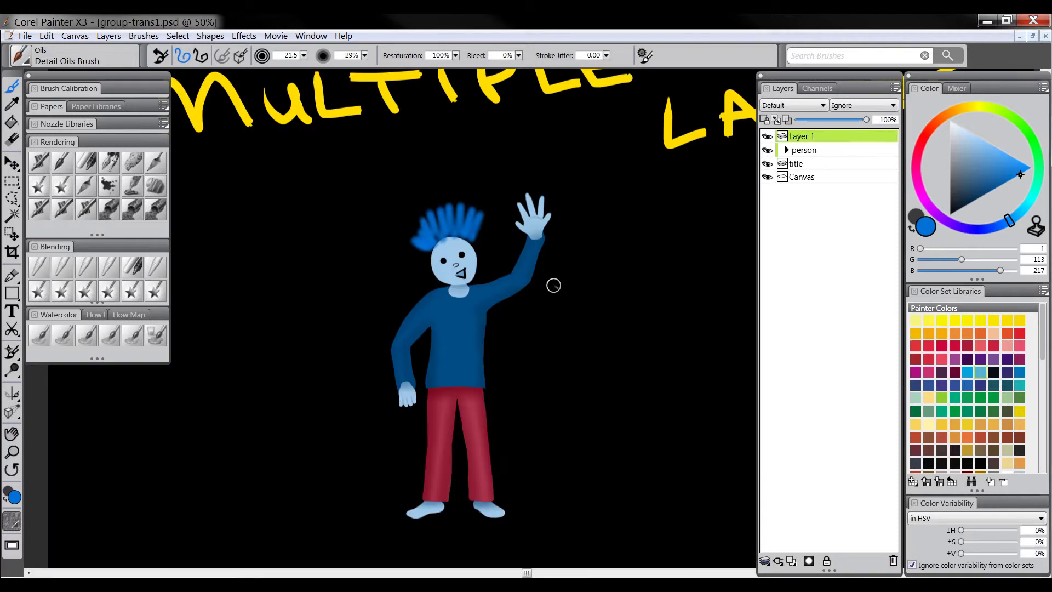
{"action": "mouse_move", "coordinate": [530, 324]}
{"action": "left_mouse_down"}
{"action": "mouse_move", "coordinate": [574, 293]}
{"action": "mouse_move", "coordinate": [658, 286]}
{"action": "mouse_move", "coordinate": [603, 270]}
{"action": "left_mouse_up"}
{"action": "key", "text": "ctrl+z"}
Zoom out with the Magnifier to 25% so the whole canvas fits
{"action": "left_click", "coordinate": [12, 452]}
{"action": "left_click", "coordinate": [445, 295], "text": "alt"}
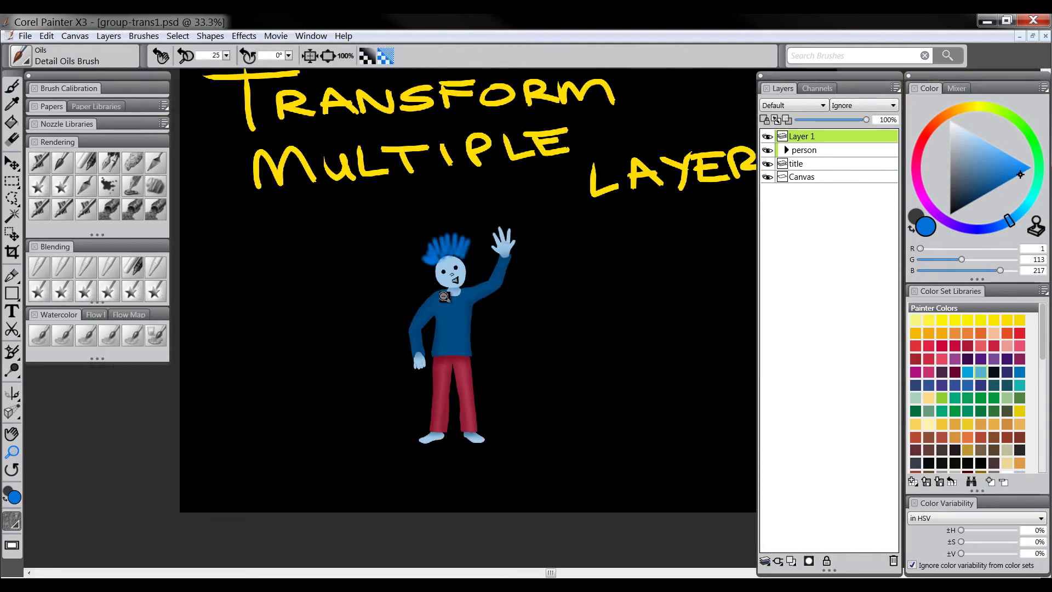
{"action": "left_click", "coordinate": [452, 300], "text": "alt"}
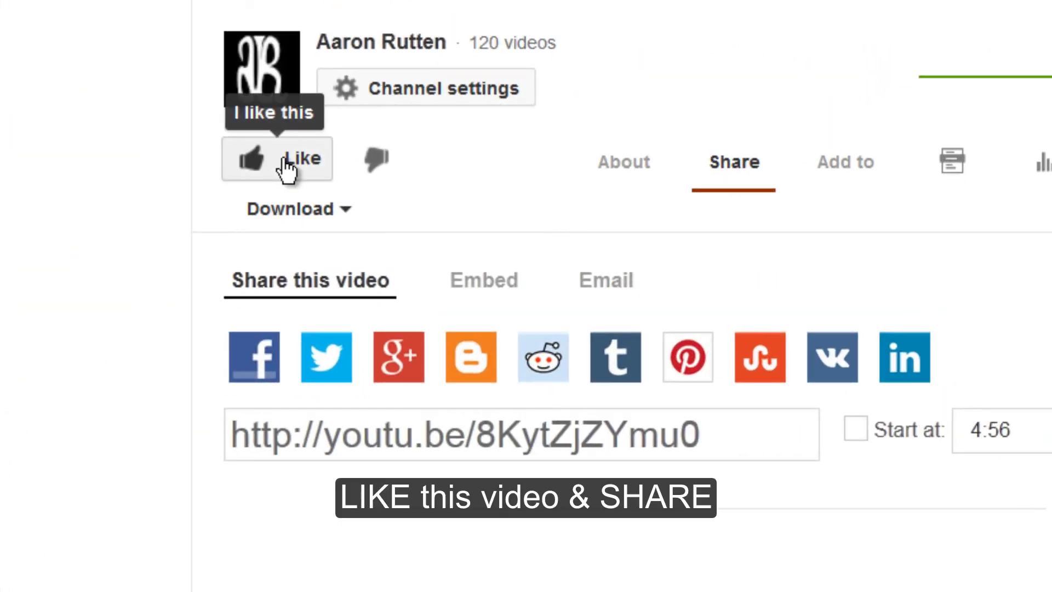
Like the tutorial video on its YouTube page
{"action": "left_click", "coordinate": [285, 158]}
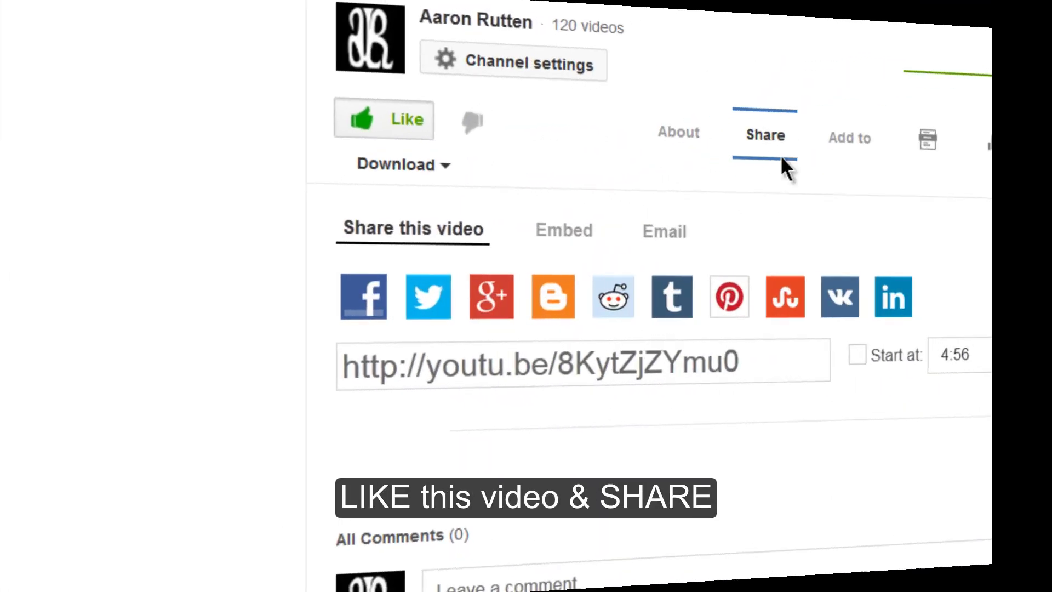